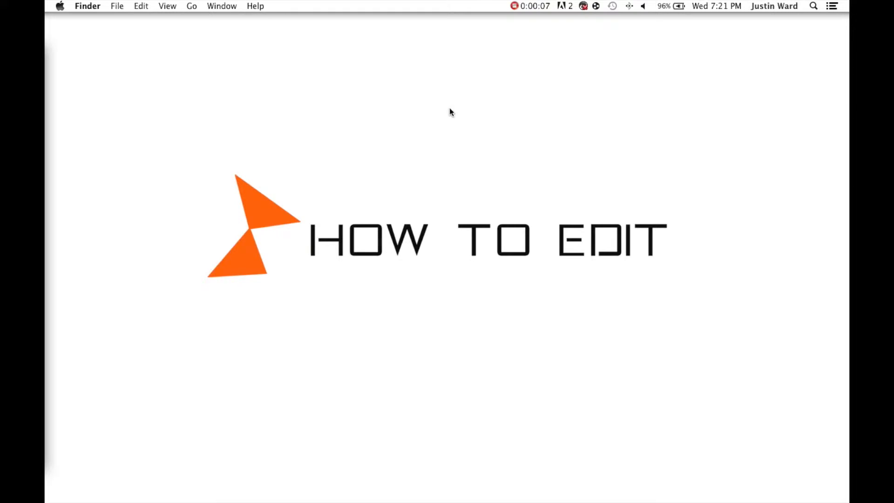
# - Launch Motion and create a new blank Motion Project with the Broadcast HD 1080 preset
pyautogui.moveTo(45, 187)
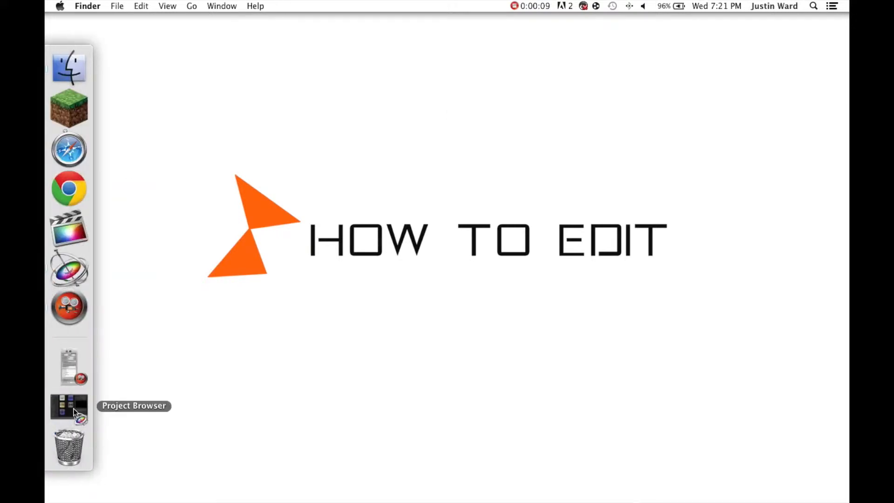
pyautogui.click(74, 409)
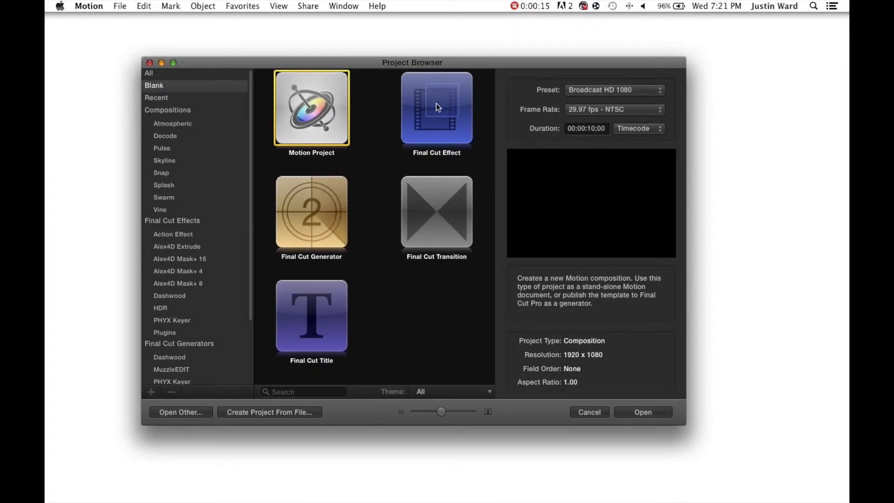
pyautogui.click(440, 104)
pyautogui.click(303, 219)
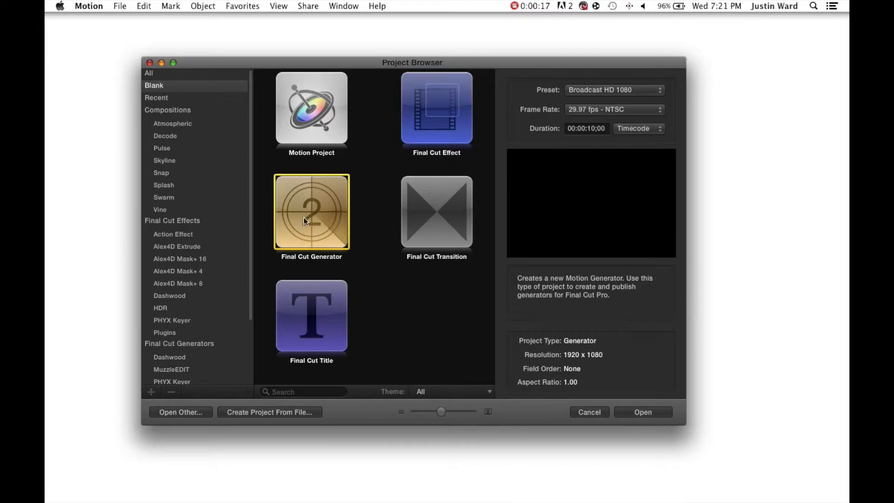
pyautogui.click(435, 214)
pyautogui.click(326, 310)
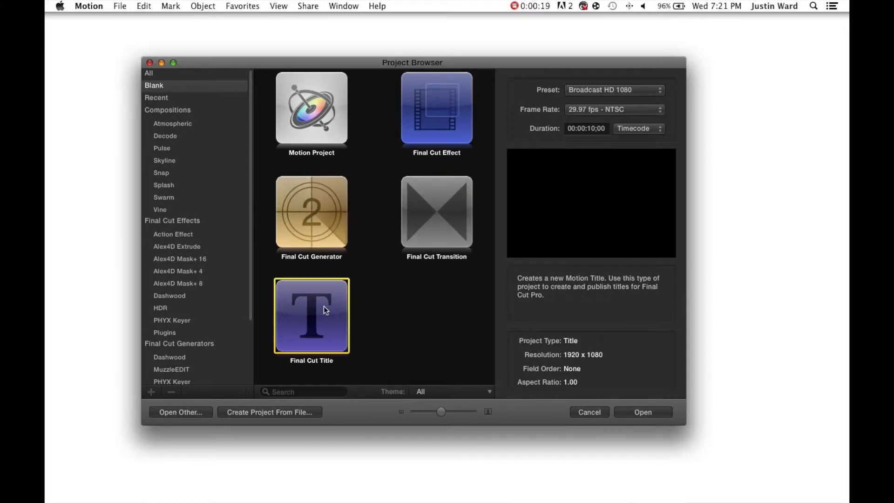
pyautogui.click(320, 108)
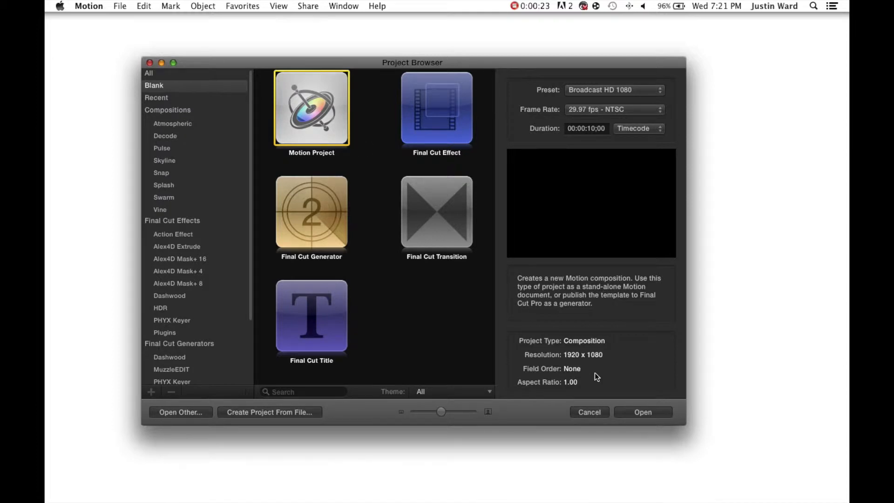
pyautogui.click(652, 414)
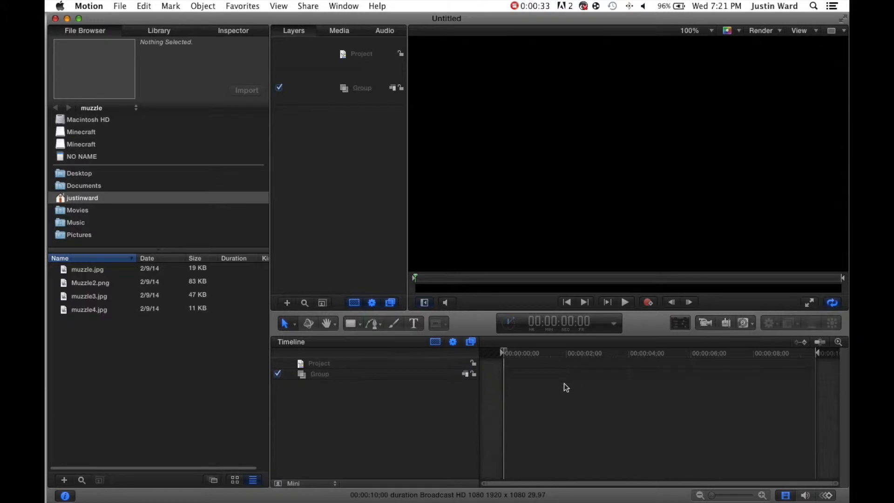
# - Browse the NO NAME card in the File Browser and open its DCIM folder 102D3200
pyautogui.moveTo(504, 351); pyautogui.dragTo(483, 375)
pyautogui.click(85, 198)
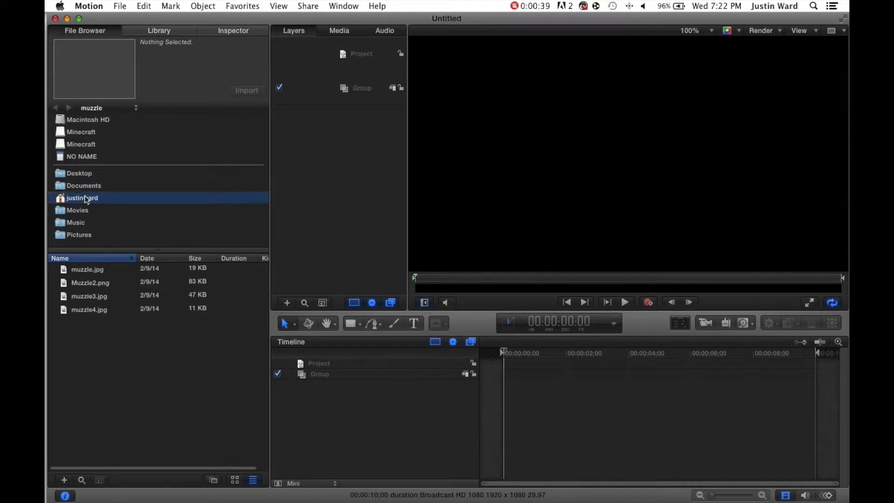
pyautogui.click(108, 153)
pyautogui.click(91, 271)
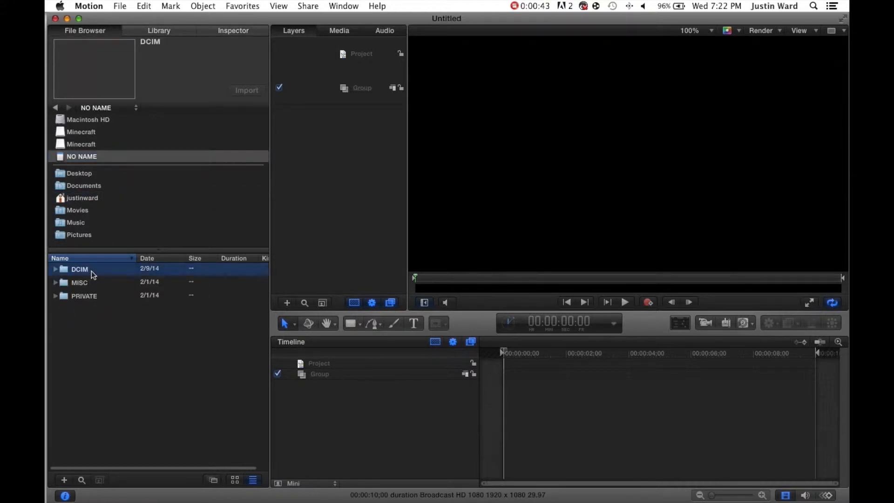
pyautogui.doubleClick(91, 271)
pyautogui.click(91, 270)
pyautogui.click(91, 270)
pyautogui.click(167, 282)
pyautogui.click(167, 268)
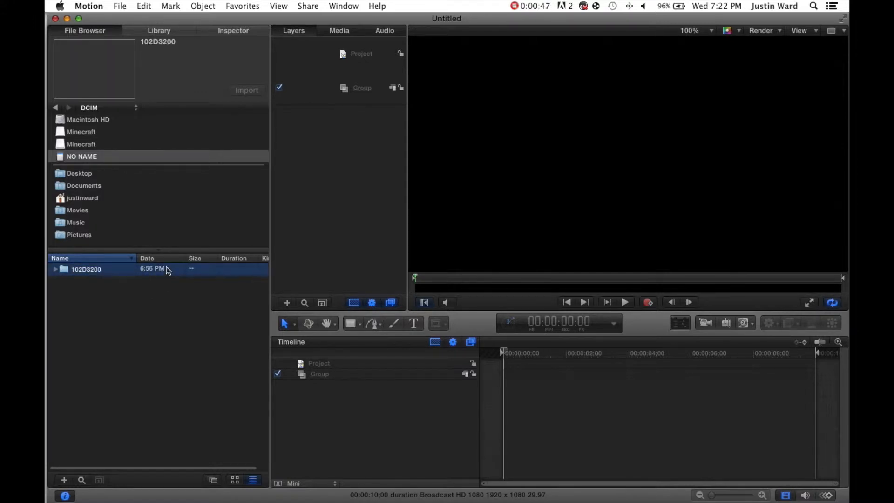
pyautogui.click(54, 270)
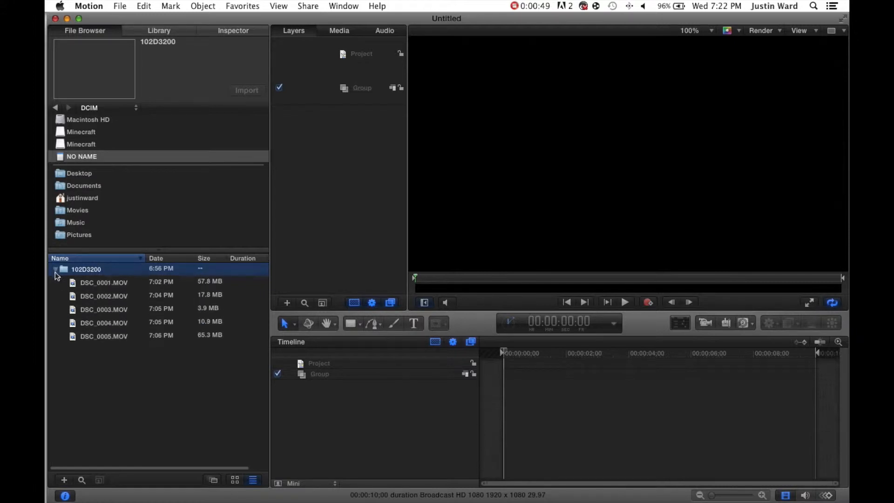
# - Add the clip DSC_0005.MOV to the project as a new layer
pyautogui.click(128, 338)
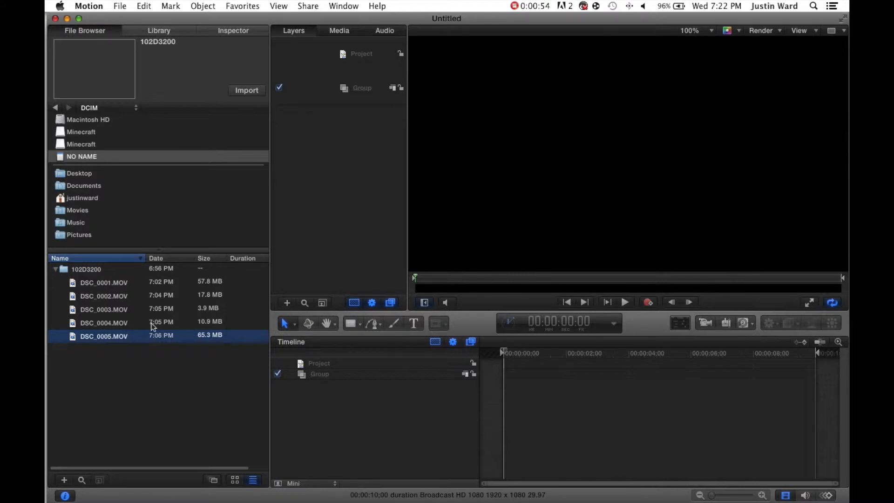
pyautogui.press('Up')
pyautogui.press('Down')
pyautogui.moveTo(186, 339); pyautogui.dragTo(336, 230)
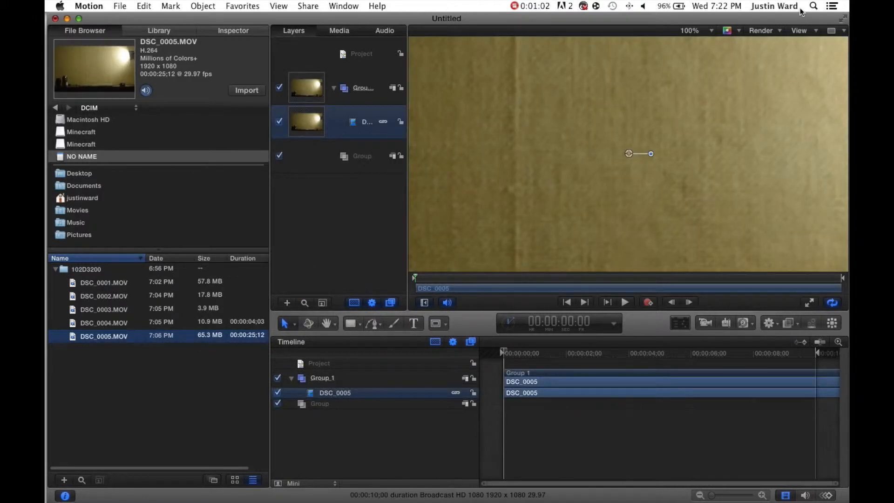
# - Fit the canvas to the window and preview the clip by scrubbing and playing the timeline
pyautogui.click(689, 31)
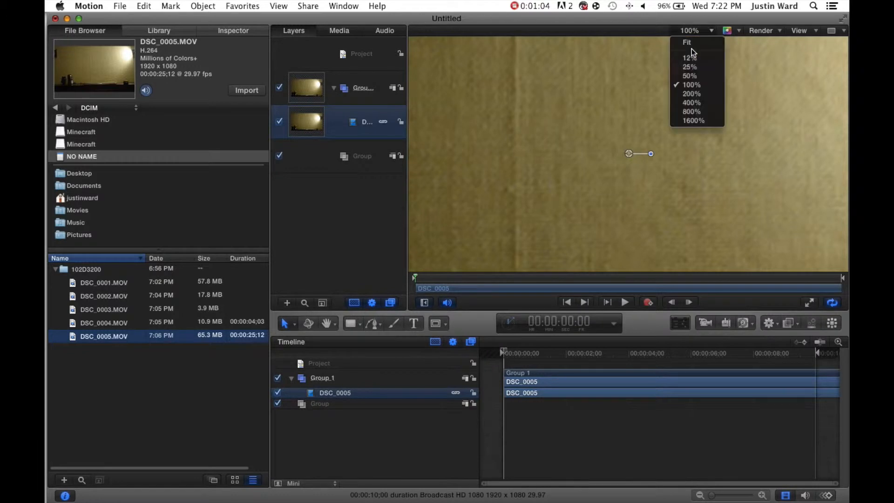
pyautogui.click(691, 42)
pyautogui.moveTo(536, 355); pyautogui.dragTo(652, 362)
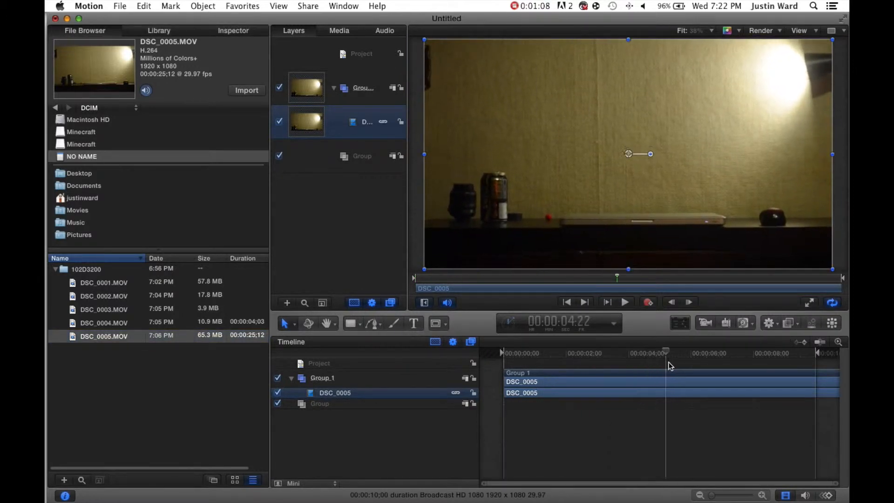
pyautogui.click(516, 362)
pyautogui.moveTo(516, 356); pyautogui.dragTo(452, 361)
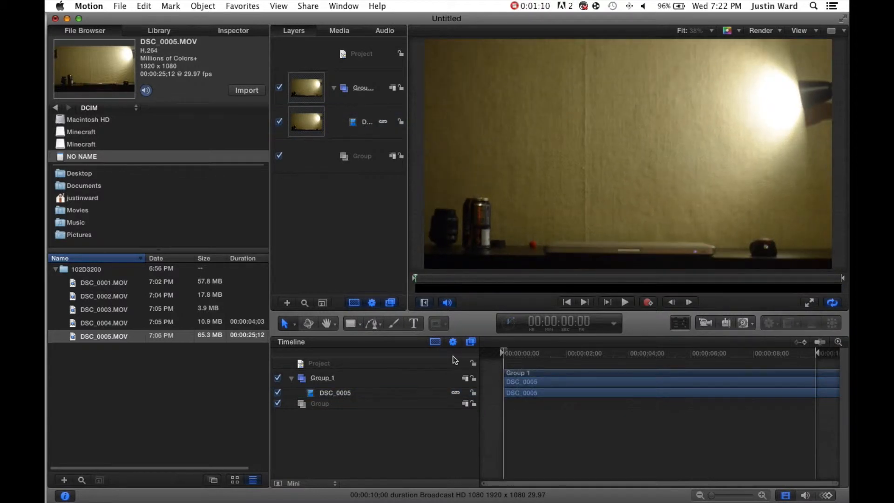
pyautogui.press('space')
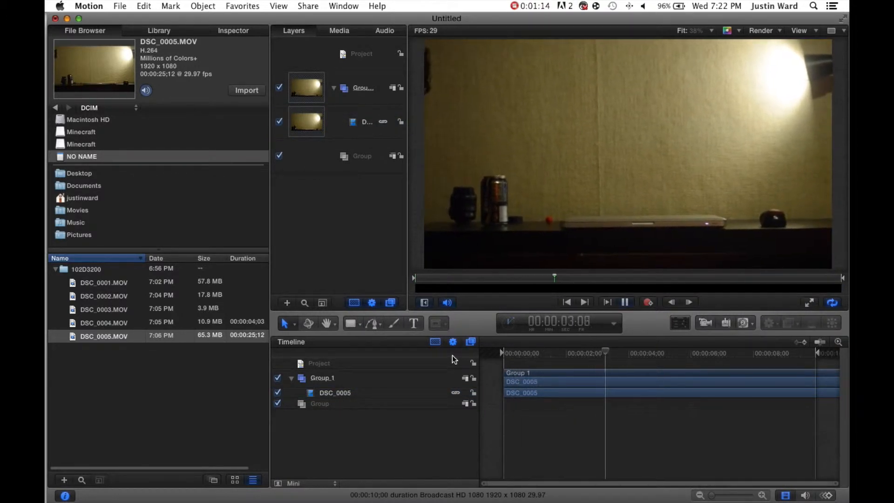
pyautogui.press('space')
pyautogui.moveTo(515, 356); pyautogui.dragTo(552, 362)
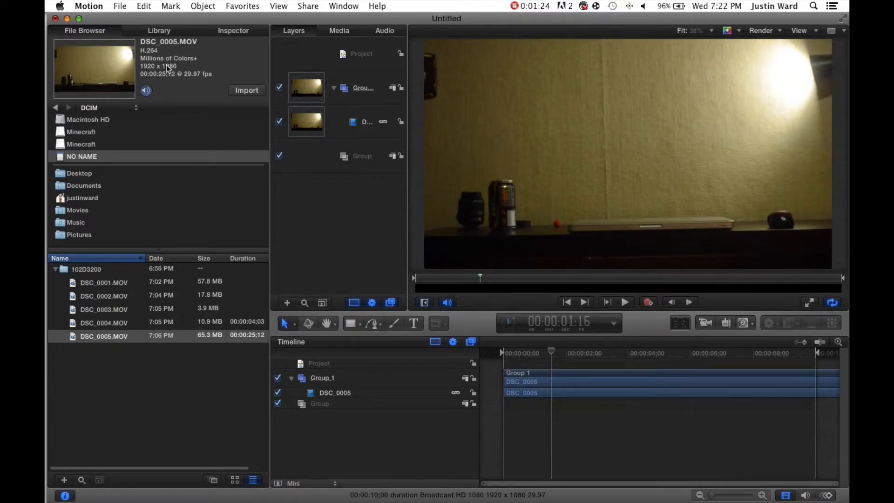
# - Split the clip at 00:00:01:16 and delete the first segment
pyautogui.click(144, 6)
pyautogui.click(553, 395)
pyautogui.click(552, 395)
pyautogui.click(144, 6)
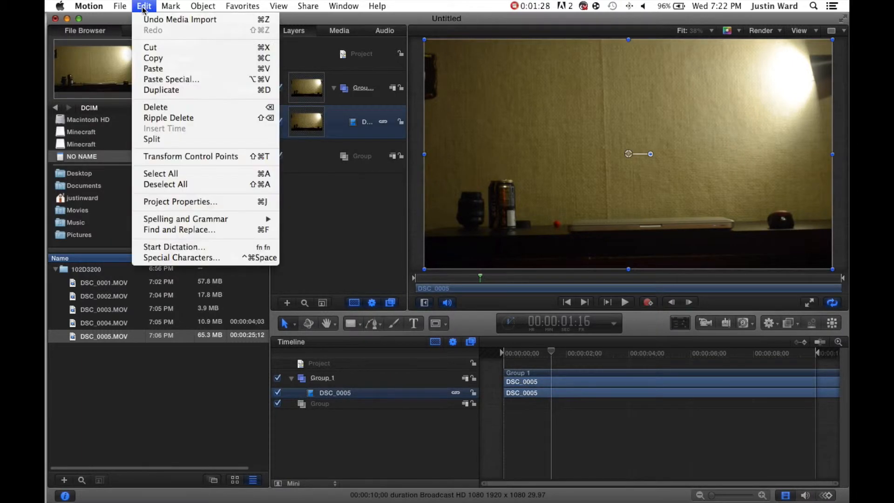
pyautogui.click(182, 140)
pyautogui.click(525, 393)
pyautogui.click(521, 403)
pyautogui.press('Delete')
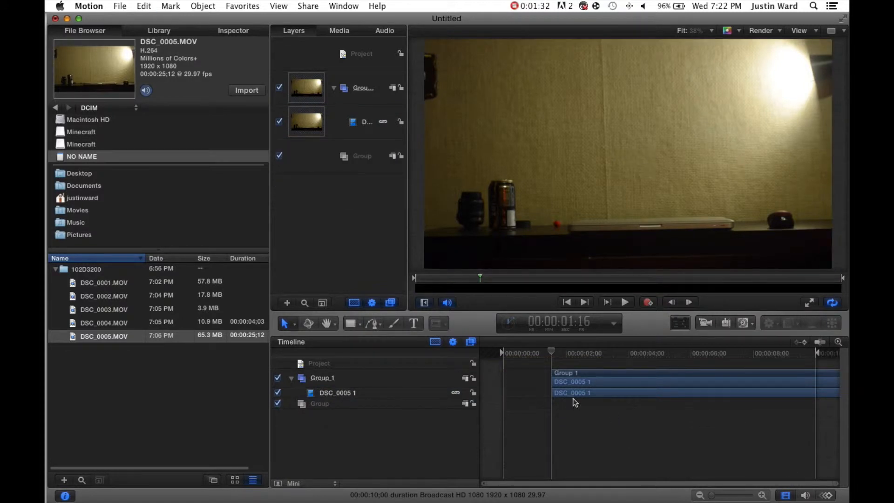
# - Slide the remaining clip to the start of the timeline and play it from the beginning
pyautogui.moveTo(570, 380); pyautogui.dragTo(523, 382)
pyautogui.press('Home')
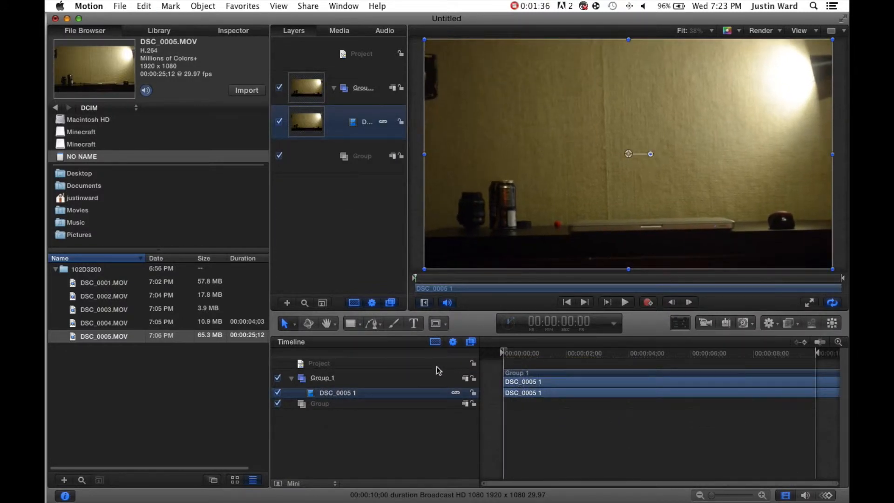
pyautogui.click(541, 423)
pyautogui.press('space')
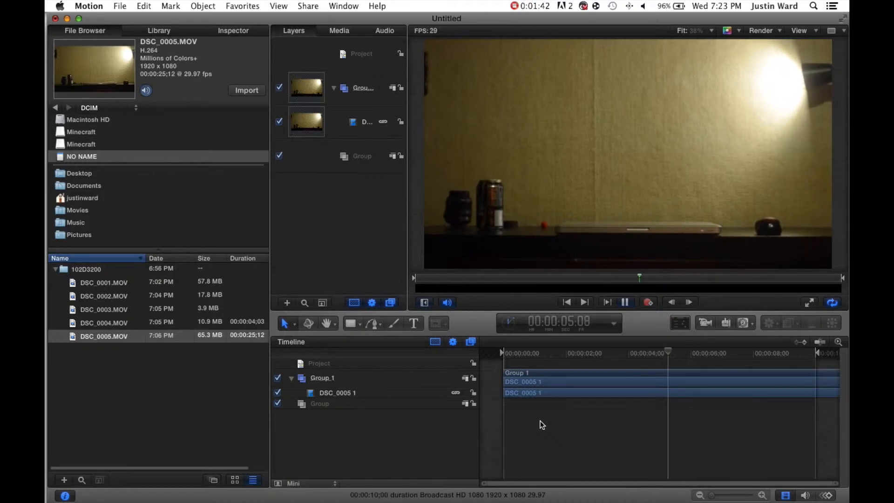
# - Apply the Analyze Motion behavior from the Motion Tracking behaviors to the DSC_0005 1 clip
pyautogui.moveTo(556, 354); pyautogui.dragTo(488, 352)
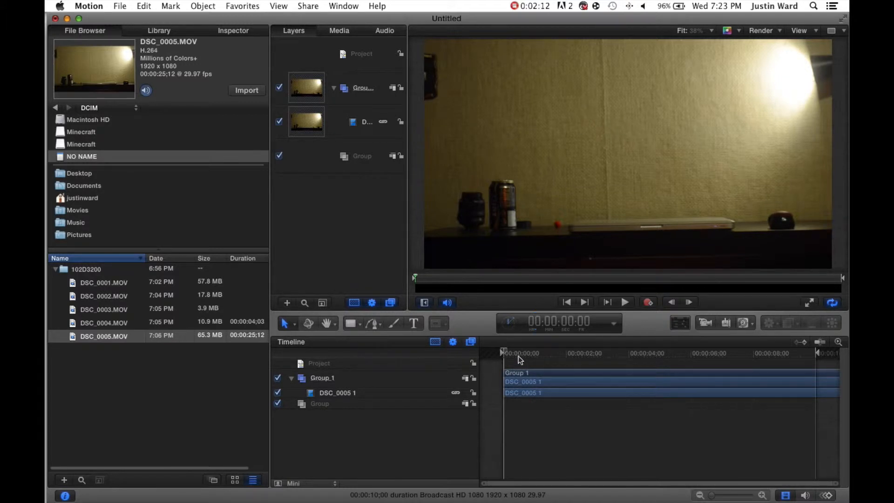
pyautogui.moveTo(516, 354); pyautogui.dragTo(502, 368)
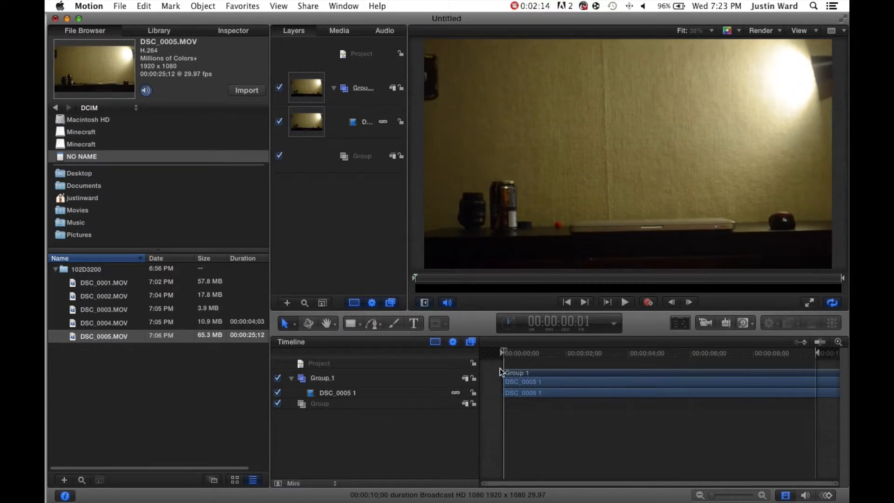
pyautogui.click(510, 383)
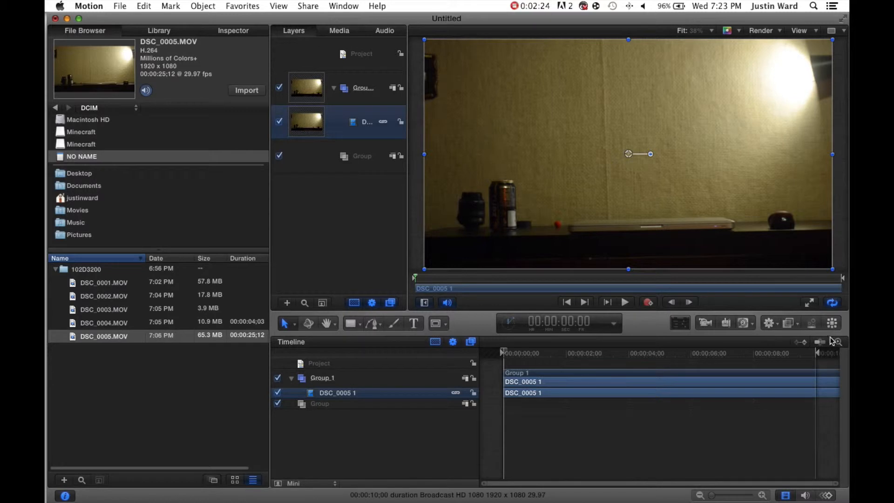
pyautogui.click(769, 324)
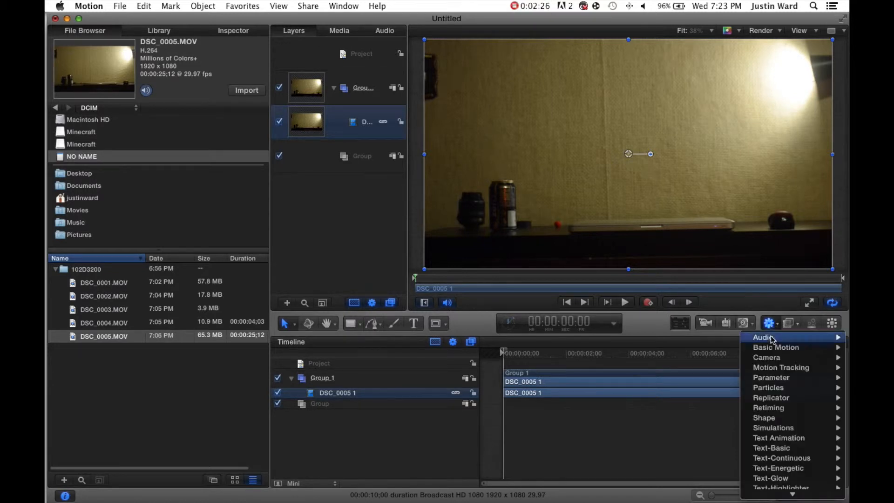
pyautogui.moveTo(776, 371)
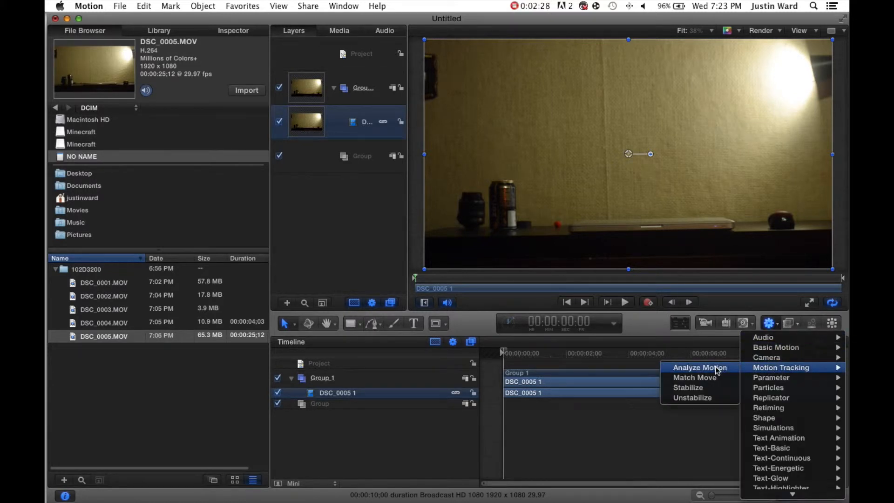
pyautogui.click(613, 340)
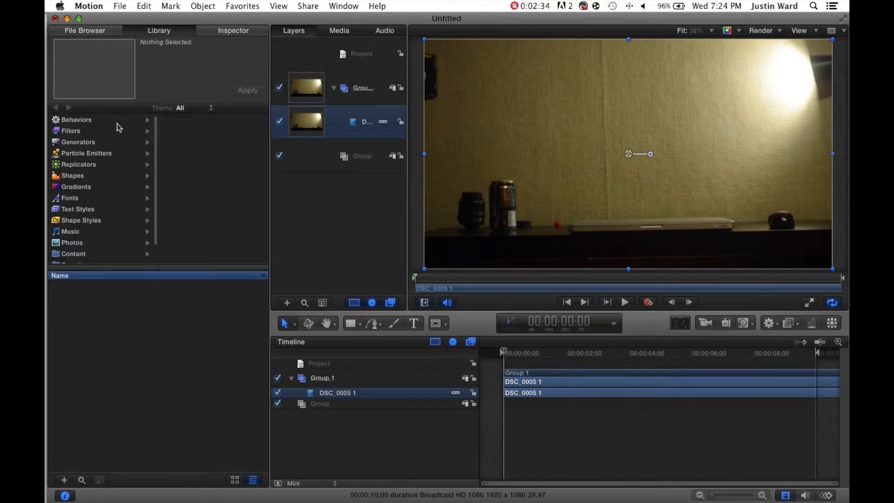
pyautogui.click(117, 122)
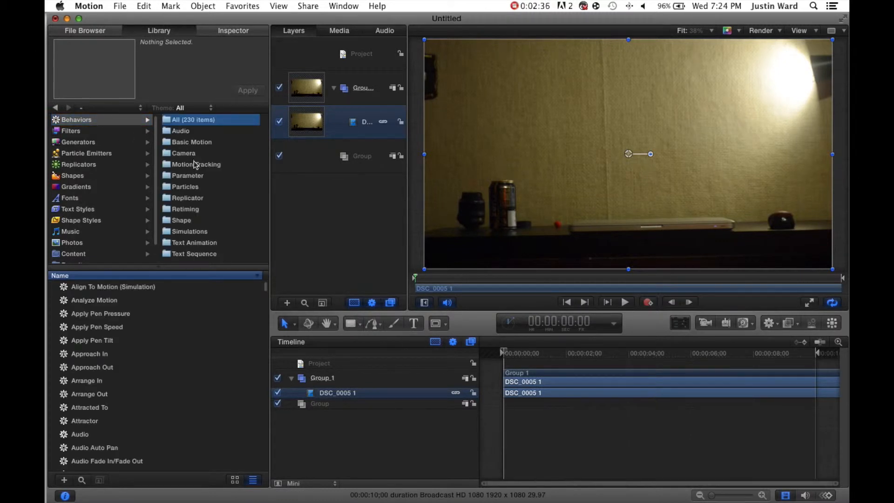
pyautogui.click(196, 165)
pyautogui.moveTo(88, 286); pyautogui.dragTo(349, 393)
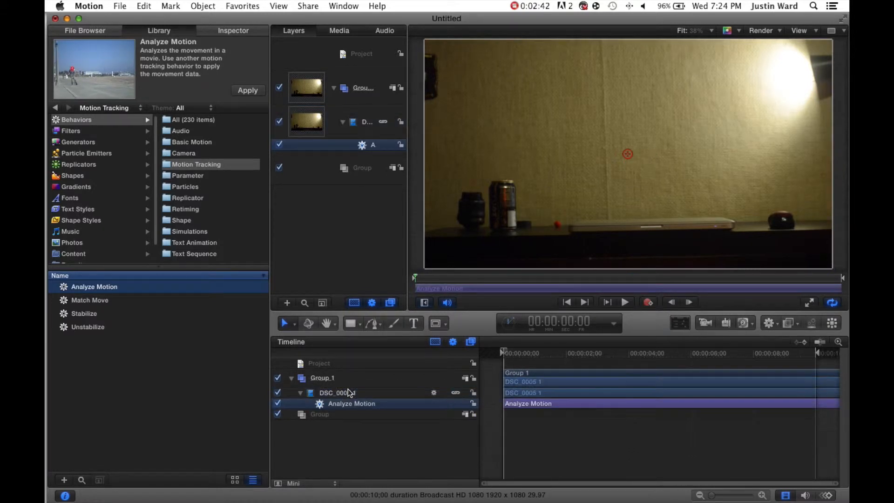
# - Place the first Analyze Motion tracker on the computer mouse at the desk's right end
pyautogui.click(231, 32)
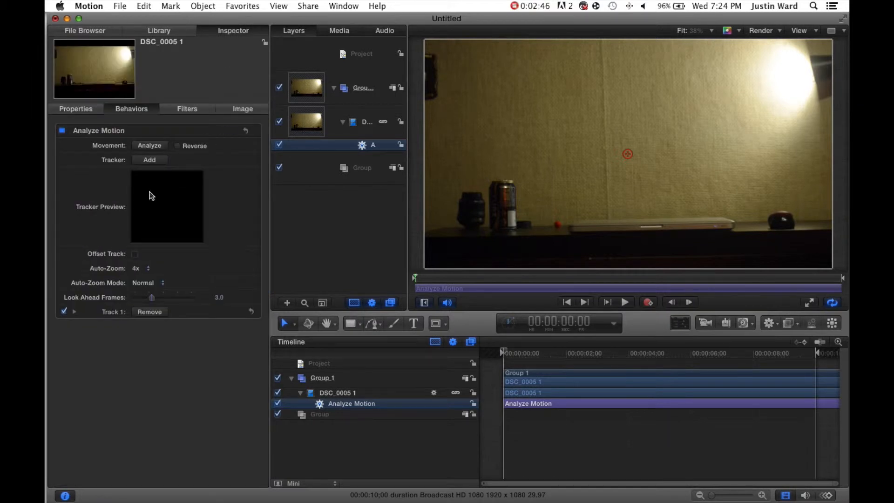
pyautogui.moveTo(628, 154); pyautogui.dragTo(785, 219)
pyautogui.moveTo(197, 206); pyautogui.dragTo(197, 203)
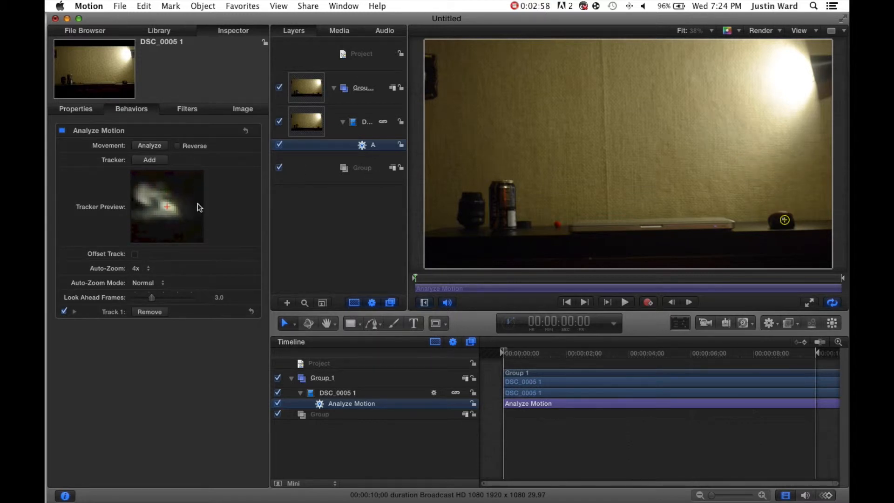
# - Add a second tracker and place it on the desk edge below the center of the frame
pyautogui.moveTo(509, 352); pyautogui.dragTo(171, 395)
pyautogui.click(148, 160)
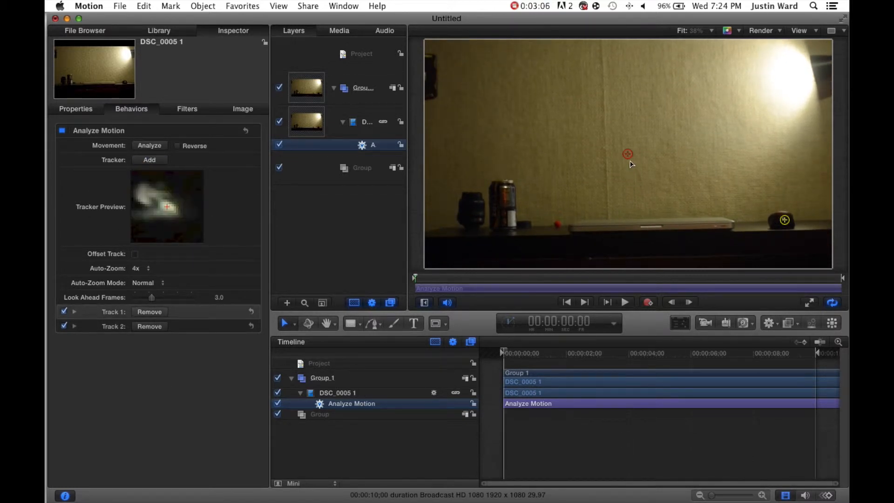
pyautogui.moveTo(628, 154); pyautogui.dragTo(588, 259)
pyautogui.moveTo(156, 221); pyautogui.dragTo(159, 222)
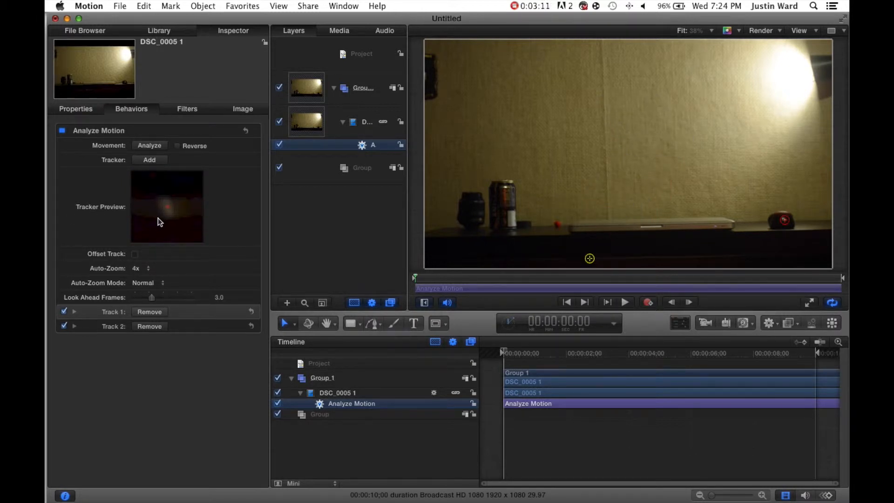
# - Add a third tracker on the laptop's left corner and analyze the clip's movement
pyautogui.click(148, 161)
pyautogui.moveTo(630, 159); pyautogui.dragTo(561, 225)
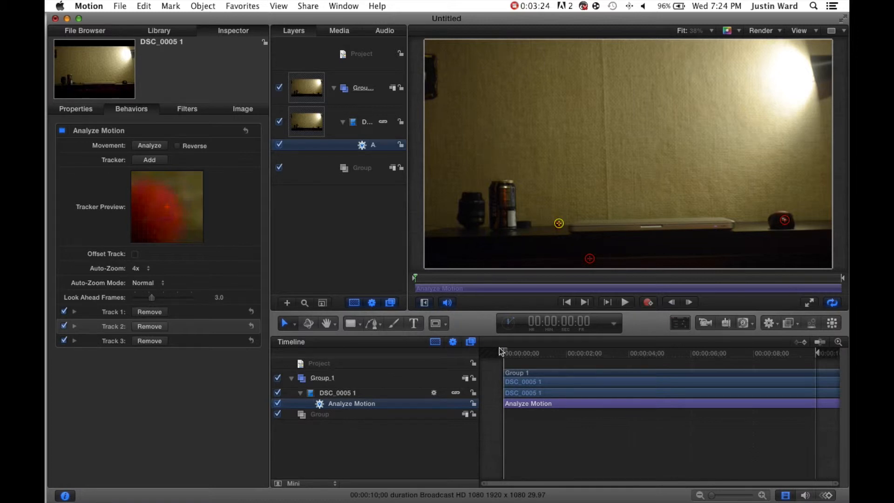
pyautogui.click(150, 147)
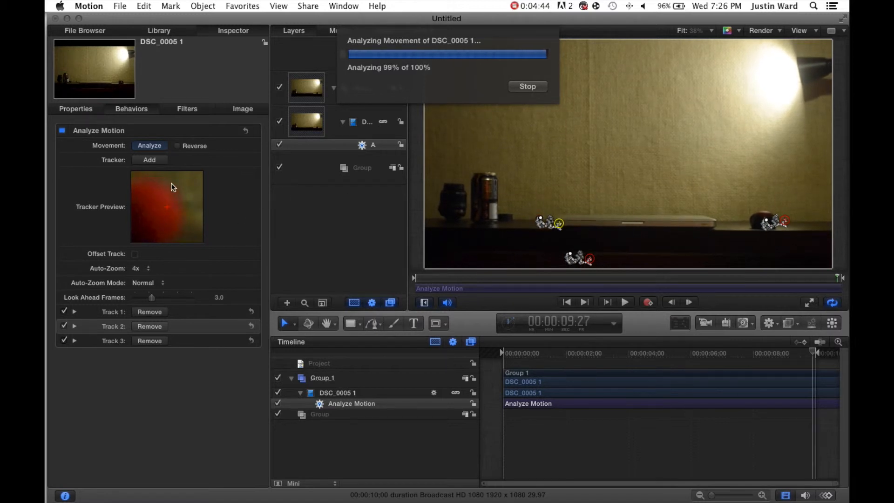
# - Review the three analyzed tracks by selecting each track and scrubbing through the clip
pyautogui.moveTo(662, 354)
pyautogui.mouseDown()
pyautogui.moveTo(522, 365)
pyautogui.moveTo(661, 362)
pyautogui.mouseUp()
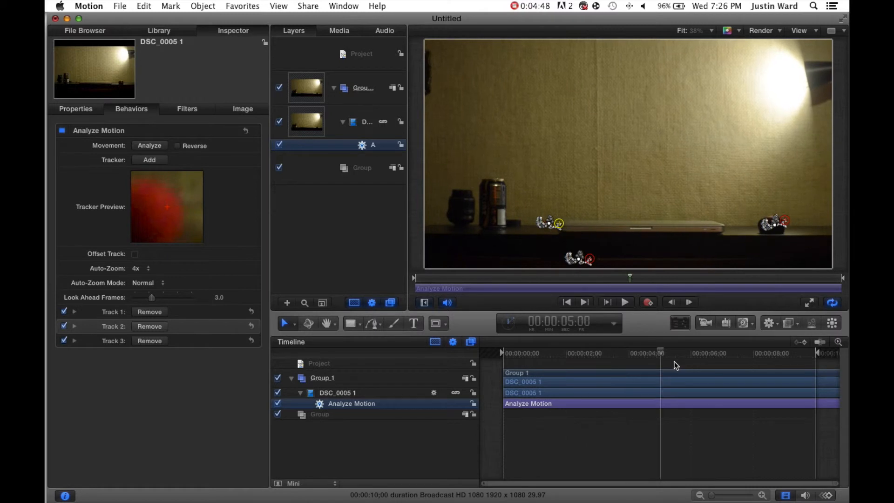
pyautogui.press('Home')
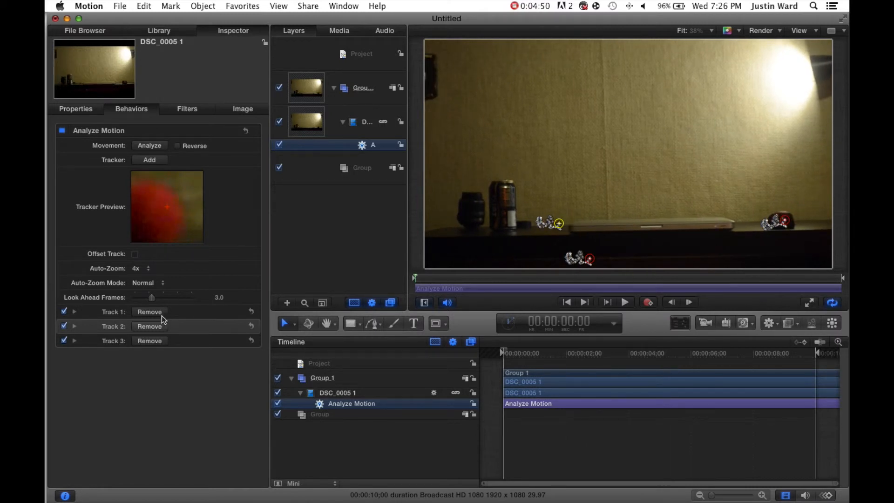
pyautogui.click(117, 316)
pyautogui.moveTo(505, 339); pyautogui.dragTo(816, 352)
pyautogui.moveTo(552, 359); pyautogui.dragTo(484, 368)
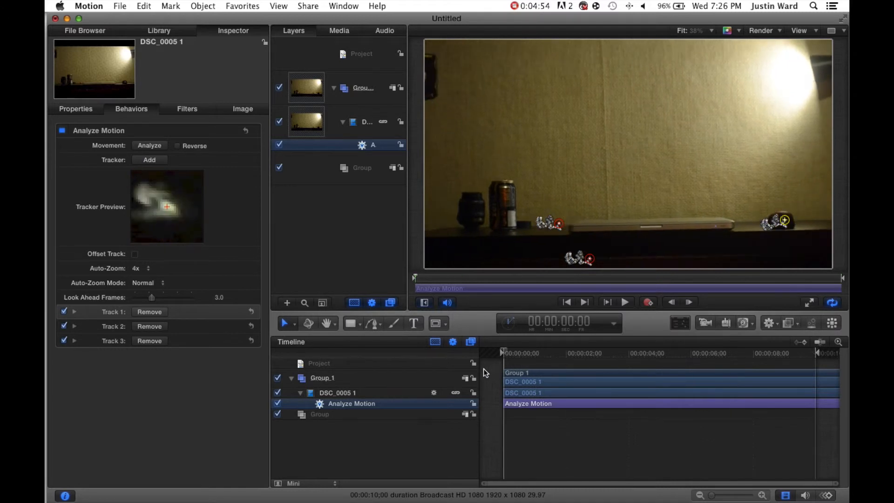
pyautogui.click(110, 343)
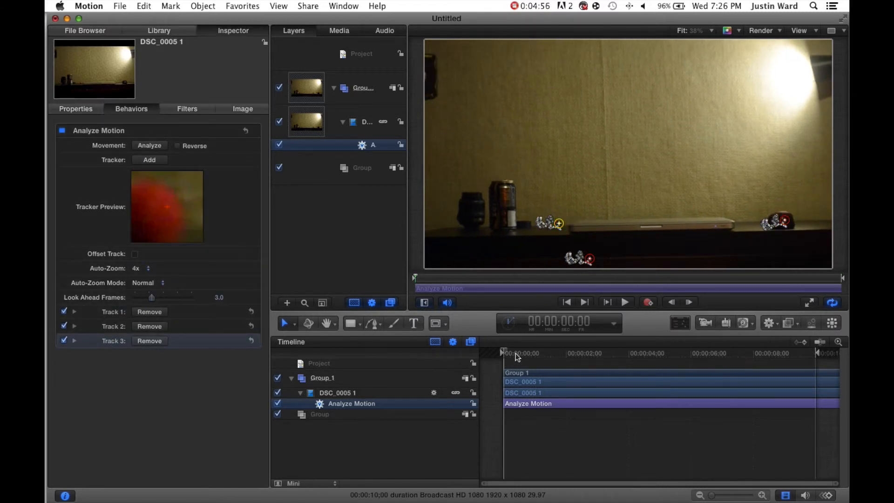
pyautogui.moveTo(509, 355); pyautogui.dragTo(520, 353)
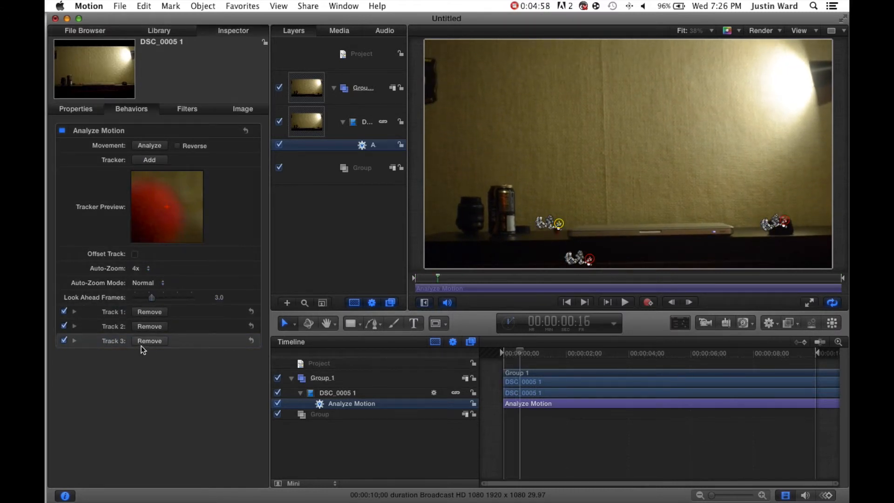
pyautogui.click(112, 328)
pyautogui.press('space')
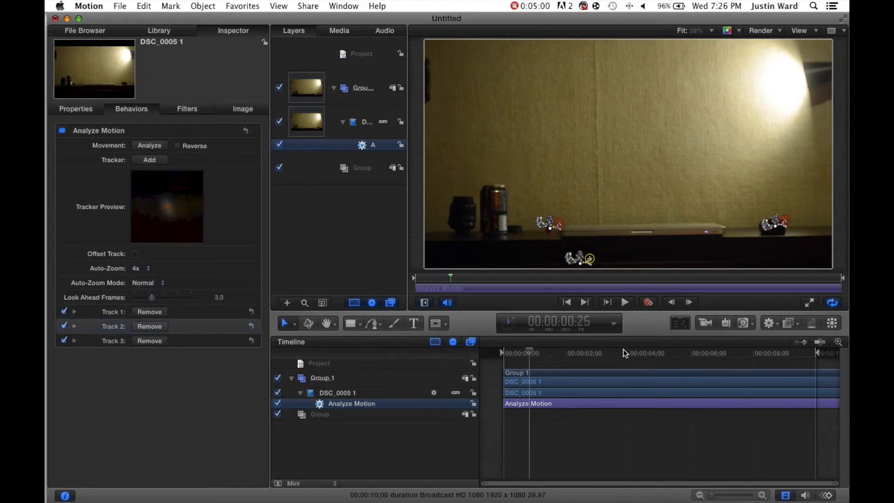
pyautogui.moveTo(483, 370); pyautogui.dragTo(469, 371)
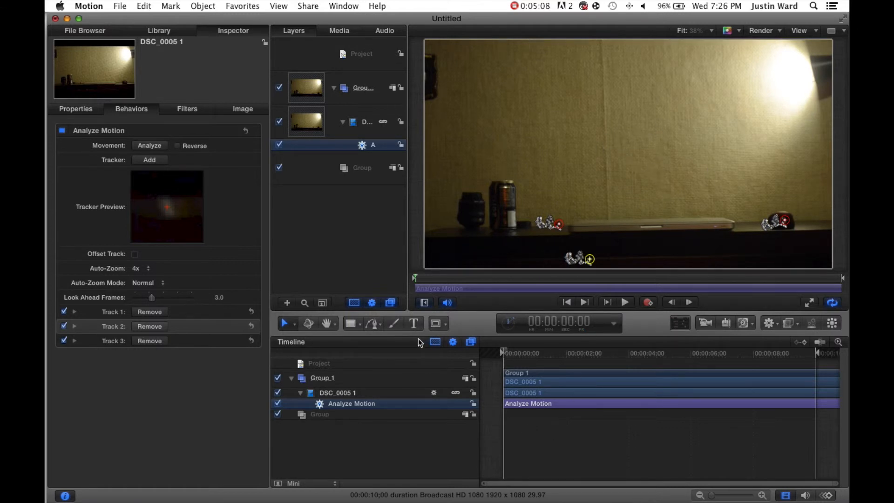
# - Add a "How to edit" text layer near the top of the frame and enlarge it
pyautogui.click(414, 324)
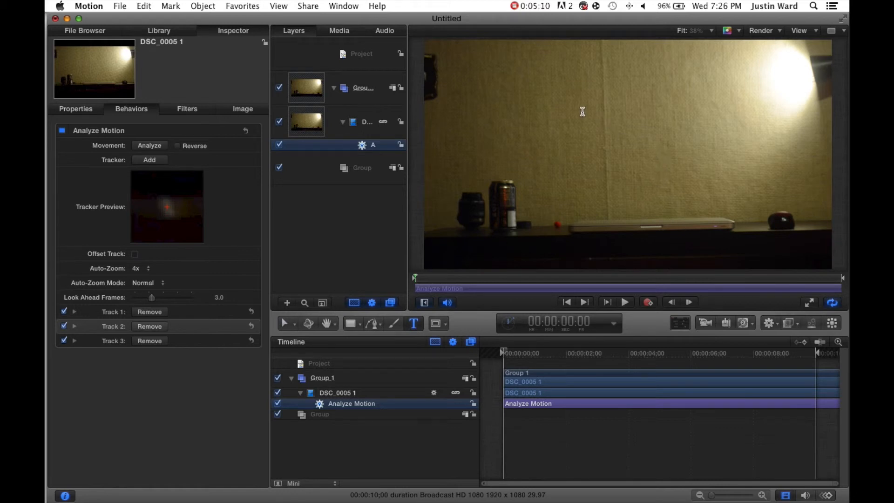
pyautogui.click(723, 152)
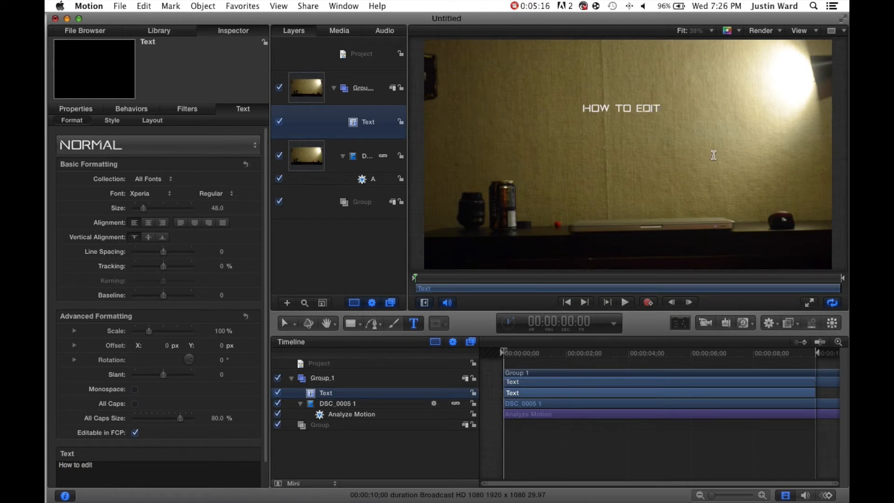
pyautogui.click(369, 241)
pyautogui.click(361, 122)
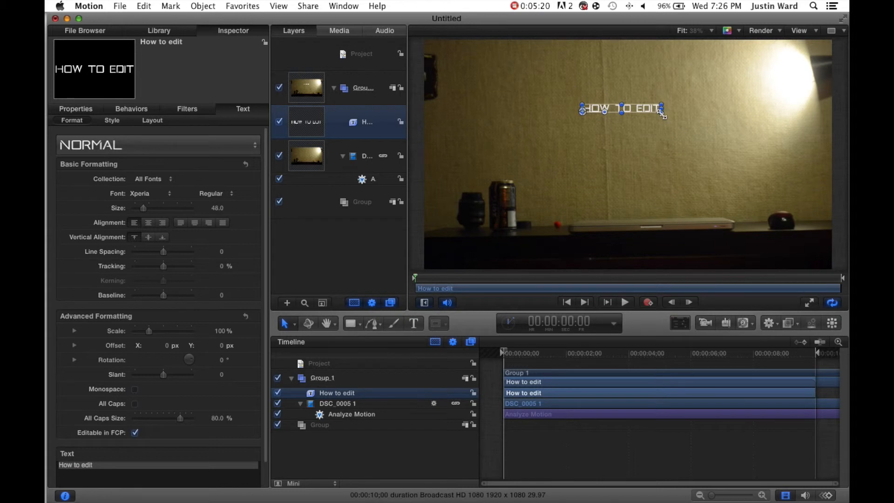
pyautogui.moveTo(664, 117); pyautogui.dragTo(628, 108)
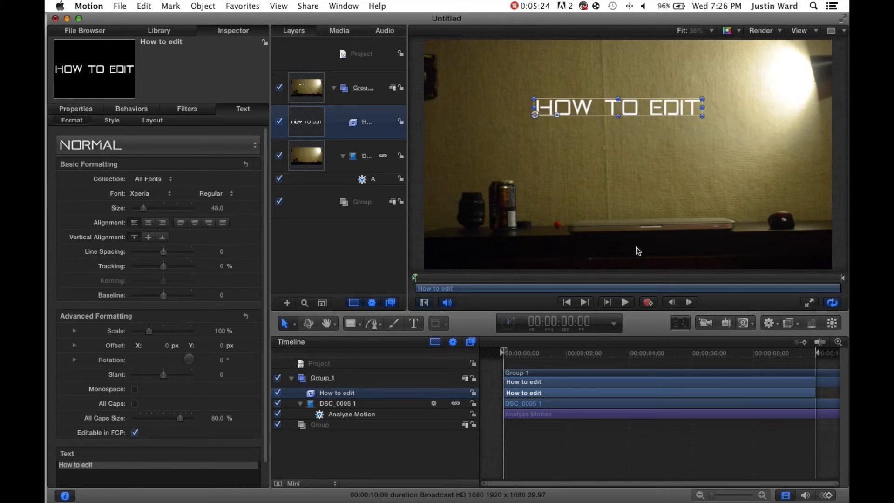
pyautogui.click(525, 359)
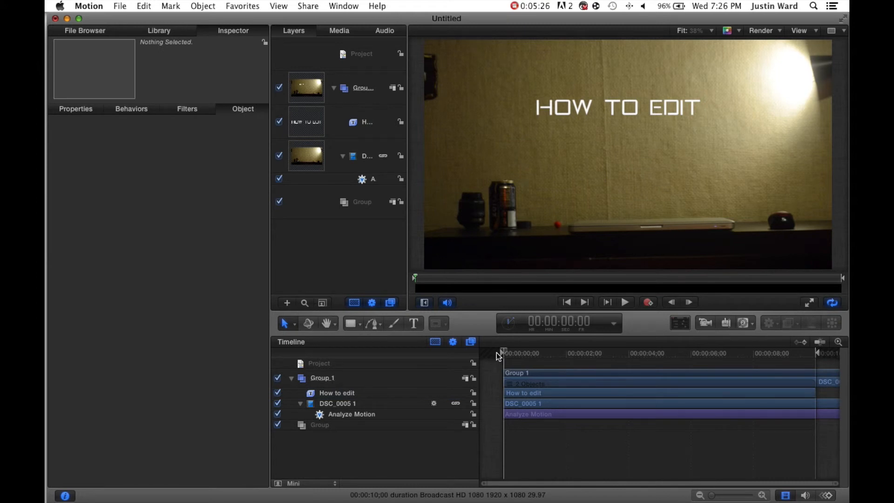
# - Nudge the title slightly to the right and play back the clip from the start
pyautogui.click(619, 107)
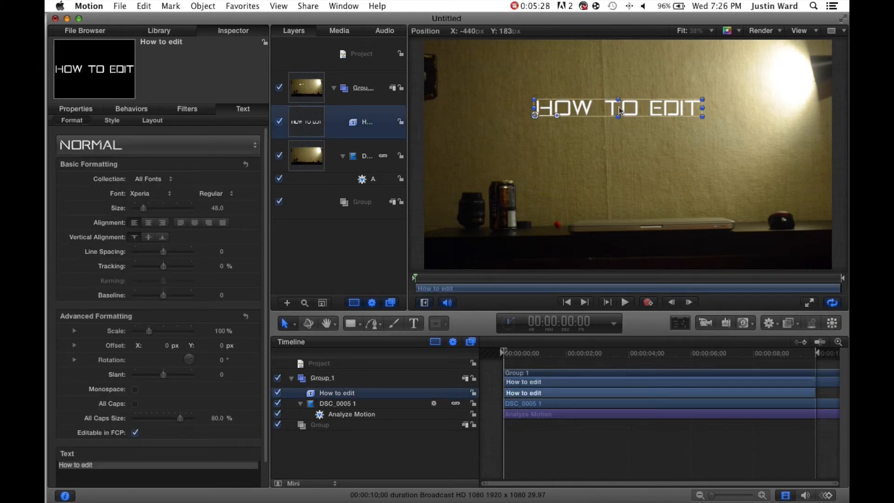
pyautogui.moveTo(620, 107); pyautogui.dragTo(630, 109)
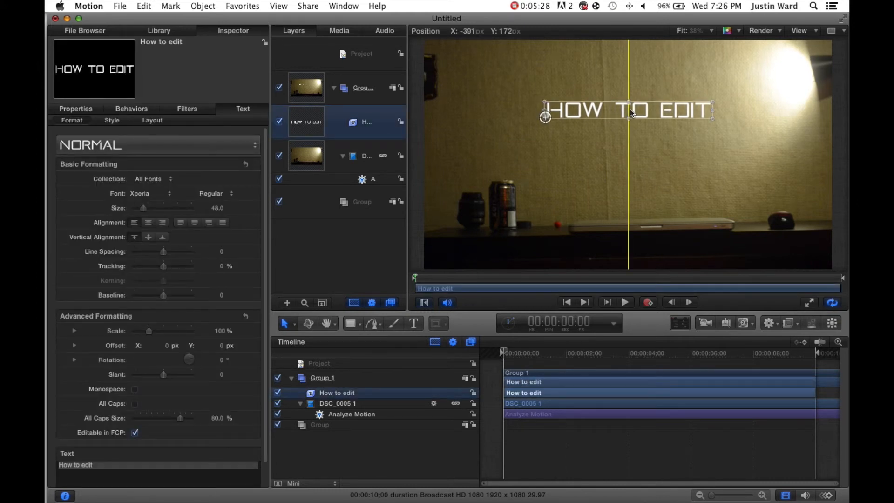
pyautogui.click(519, 363)
pyautogui.press('space')
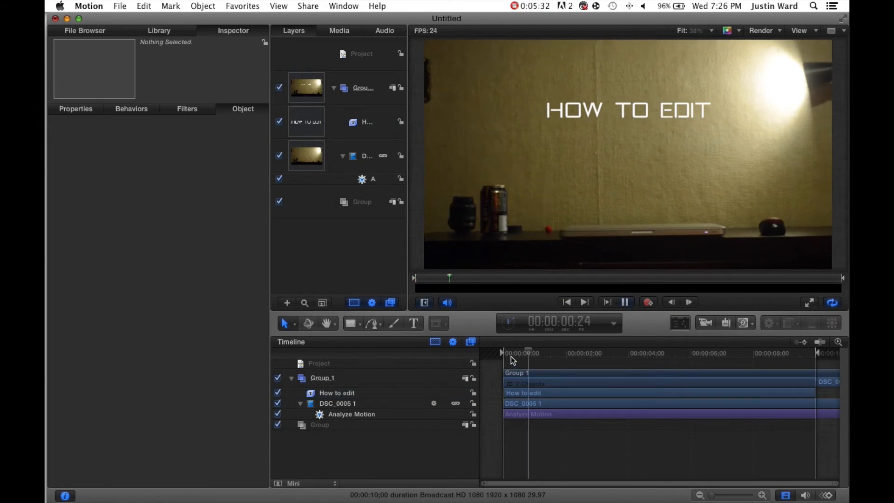
pyautogui.press('space')
pyautogui.press('Home')
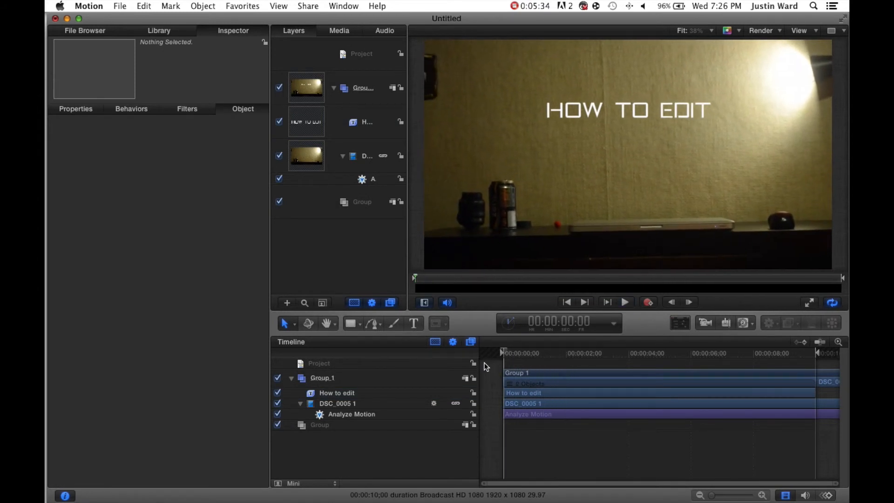
# - Apply the Match Move behavior to the "How to edit" text, using DSC_0005 1 as its source
pyautogui.click(629, 107)
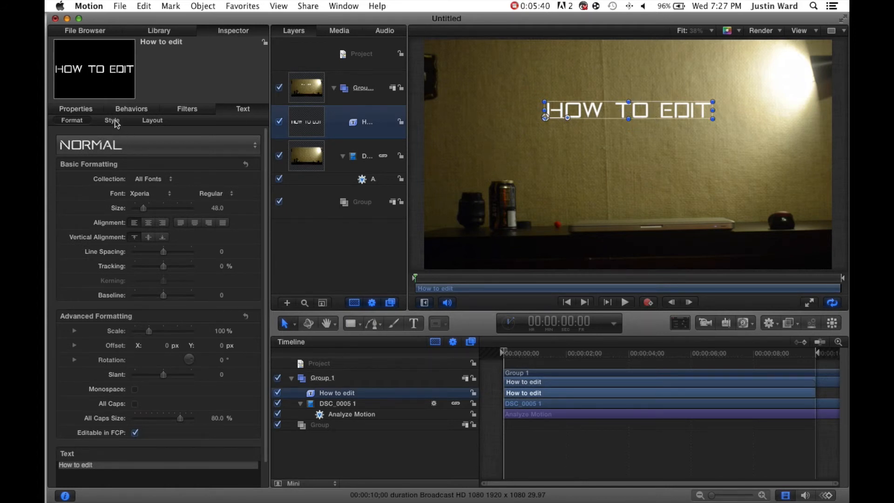
pyautogui.click(128, 110)
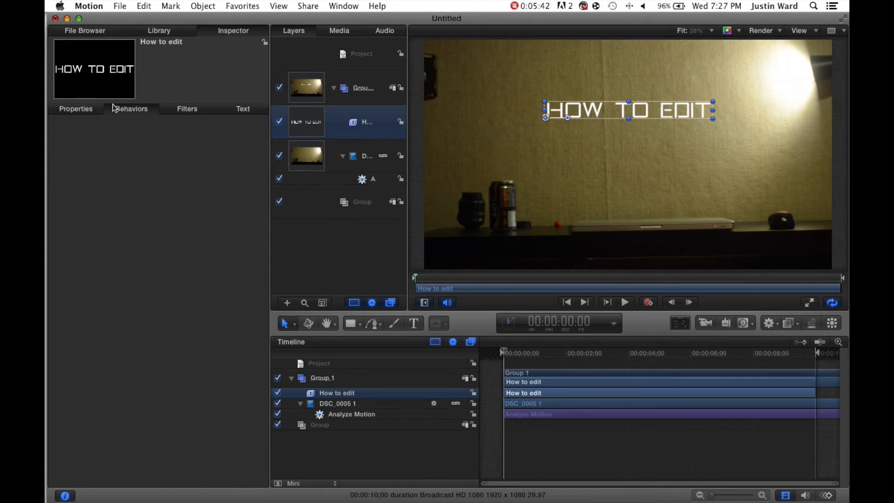
pyautogui.click(167, 31)
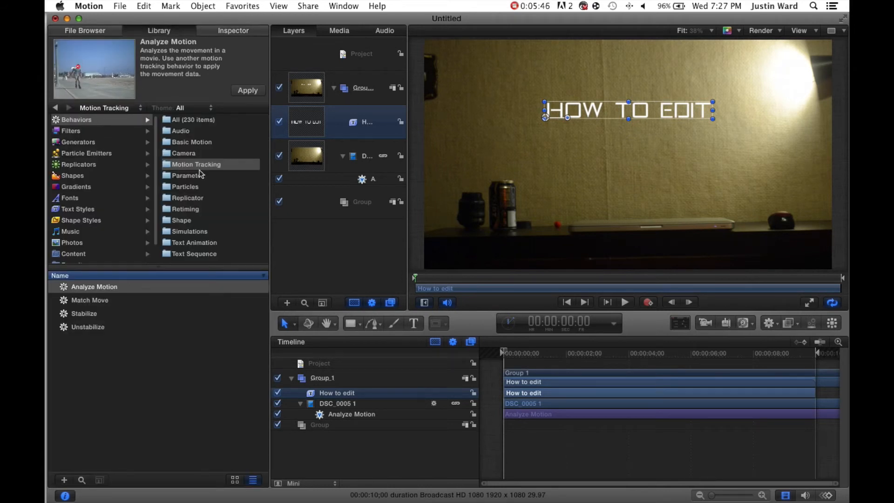
pyautogui.moveTo(82, 305); pyautogui.dragTo(358, 124)
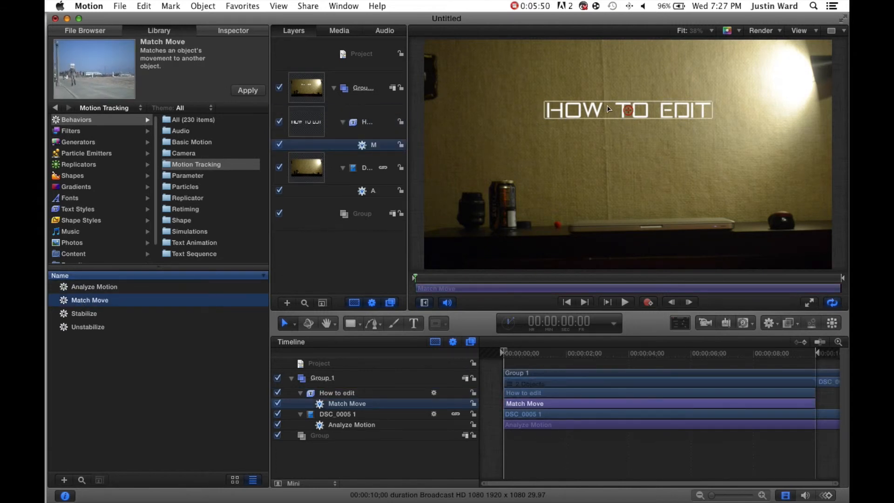
pyautogui.moveTo(628, 116)
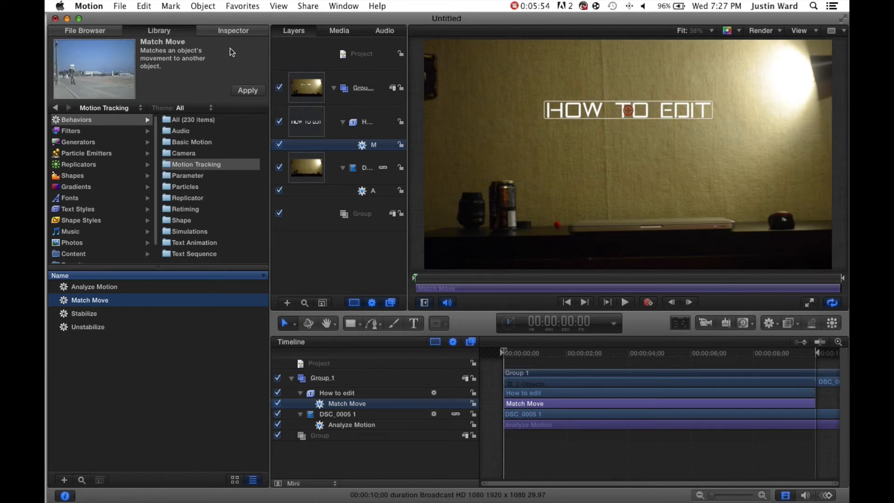
pyautogui.click(240, 32)
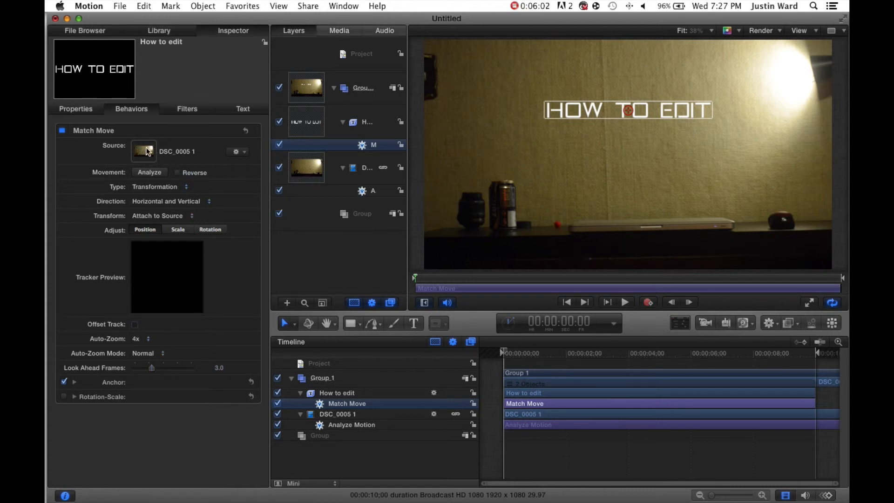
pyautogui.moveTo(147, 152); pyautogui.dragTo(147, 152)
pyautogui.click(491, 359)
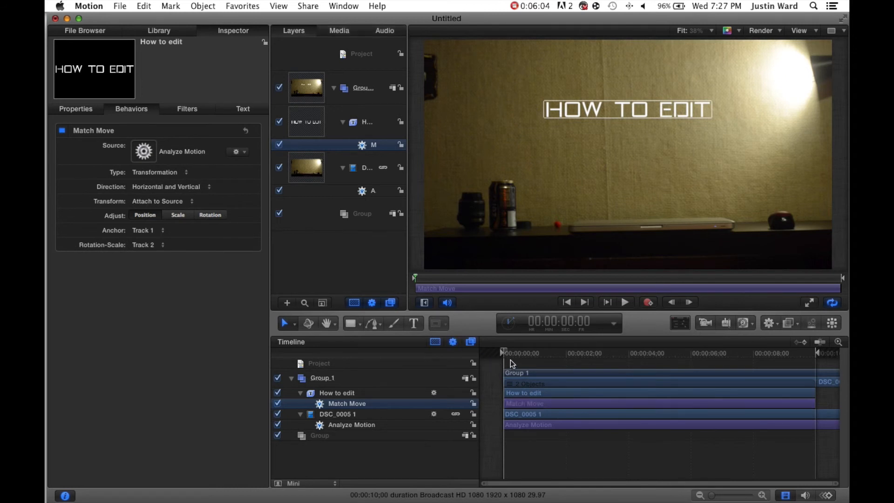
# - Preview the tracked title in player mode and play the clip from the beginning
pyautogui.click(810, 303)
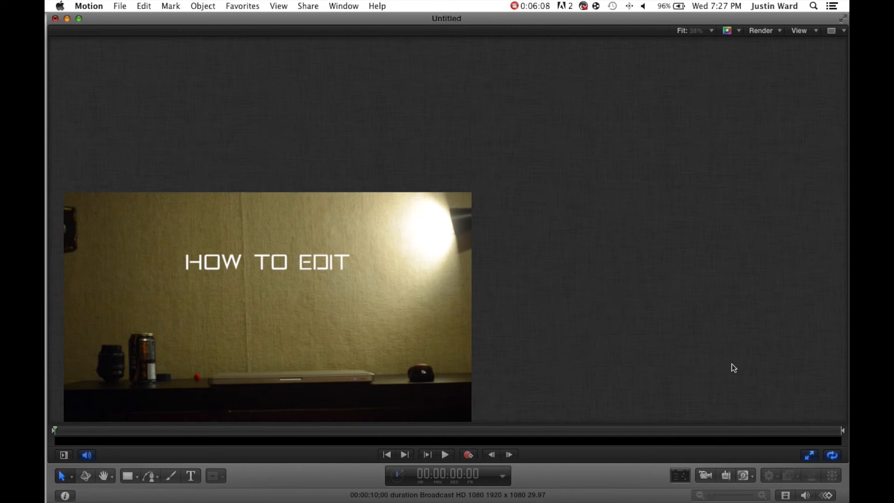
pyautogui.click(447, 455)
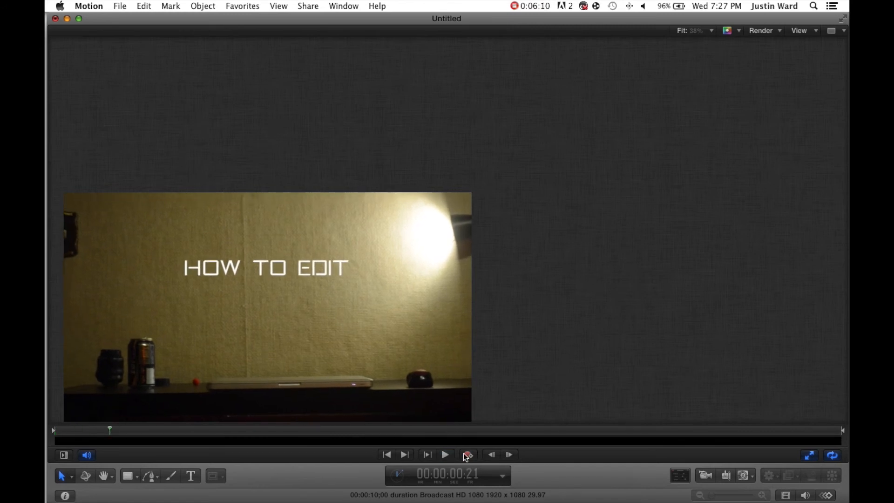
pyautogui.click(811, 456)
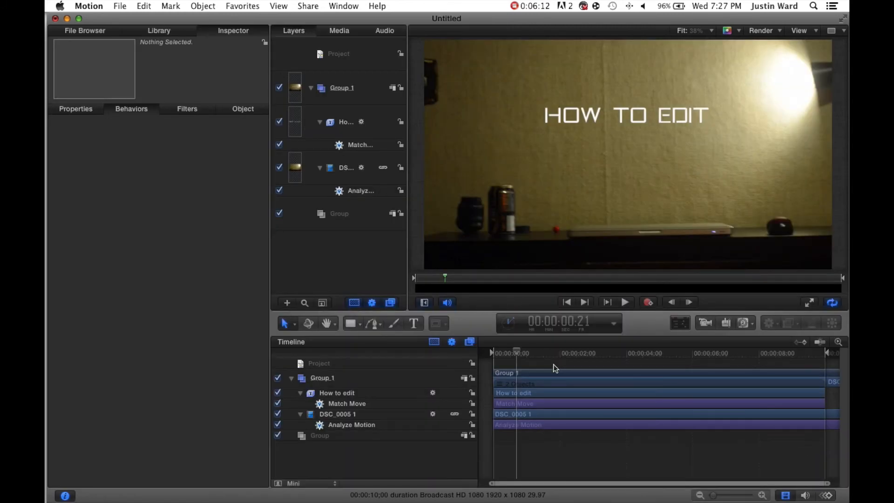
pyautogui.moveTo(519, 352); pyautogui.dragTo(468, 359)
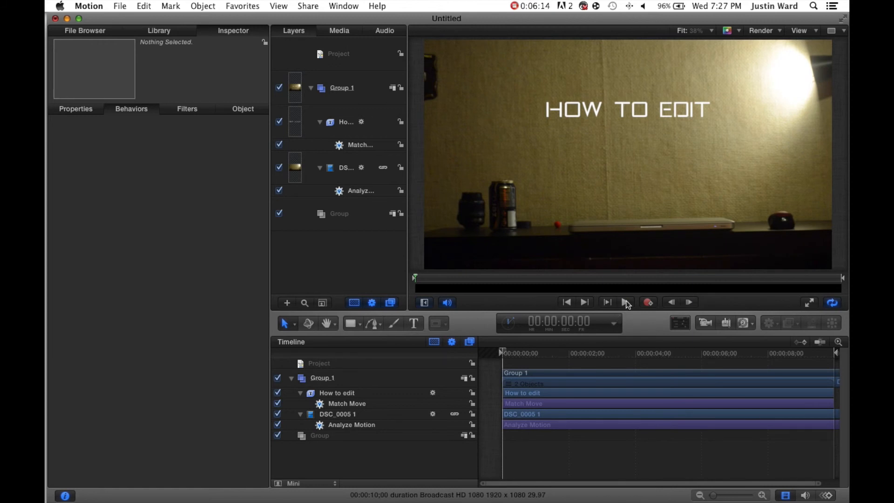
pyautogui.click(627, 302)
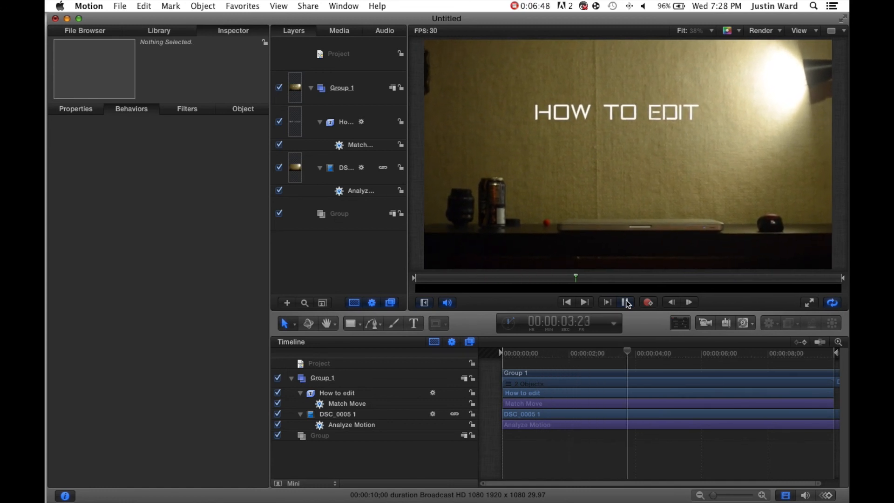
pyautogui.click(626, 303)
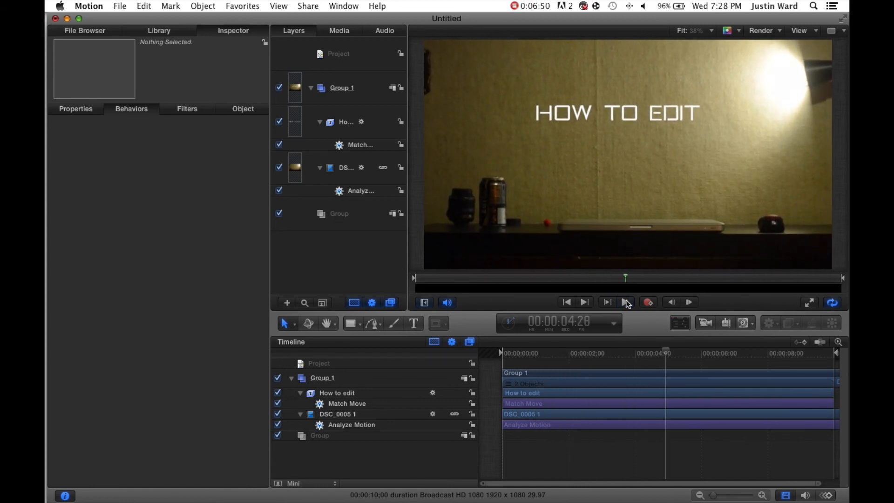